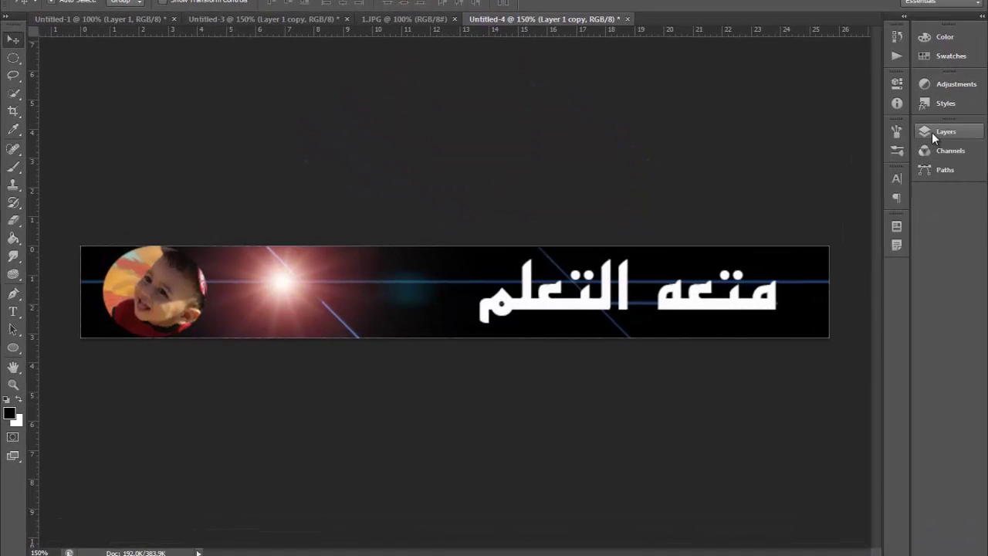
Inspect the banner's layer stack, hiding and reshowing Layer 1 copy to compare it with the Background
click(879, 147)
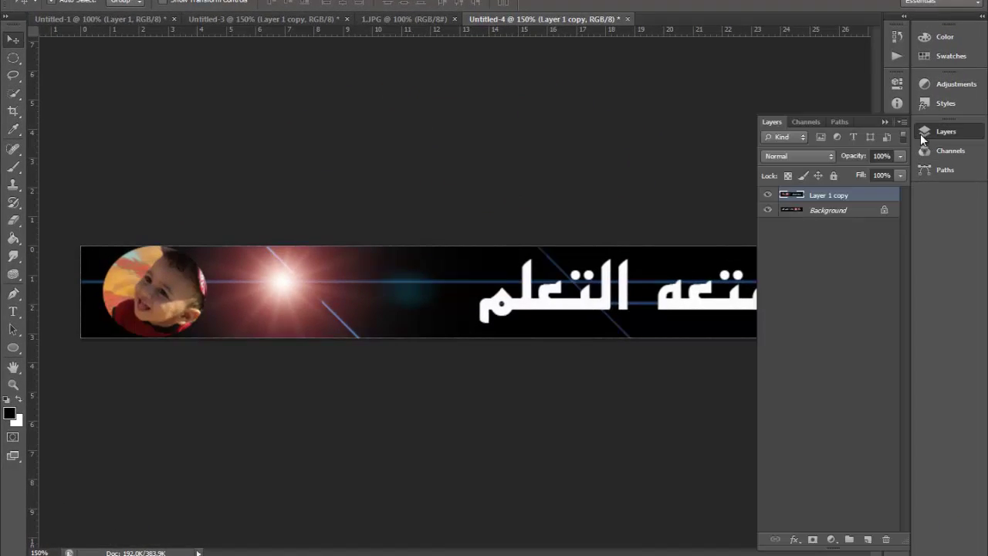
click(768, 195)
click(768, 195)
click(885, 120)
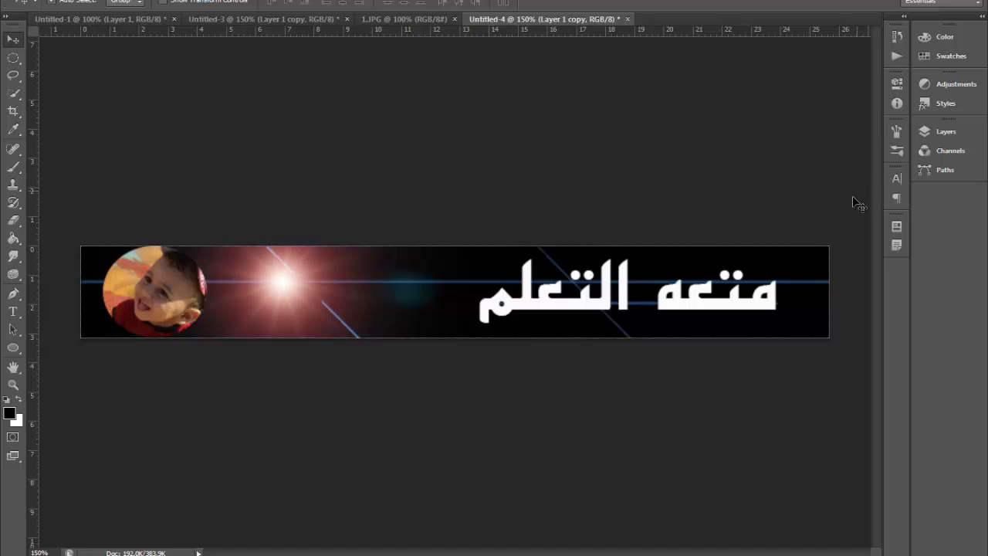
click(944, 133)
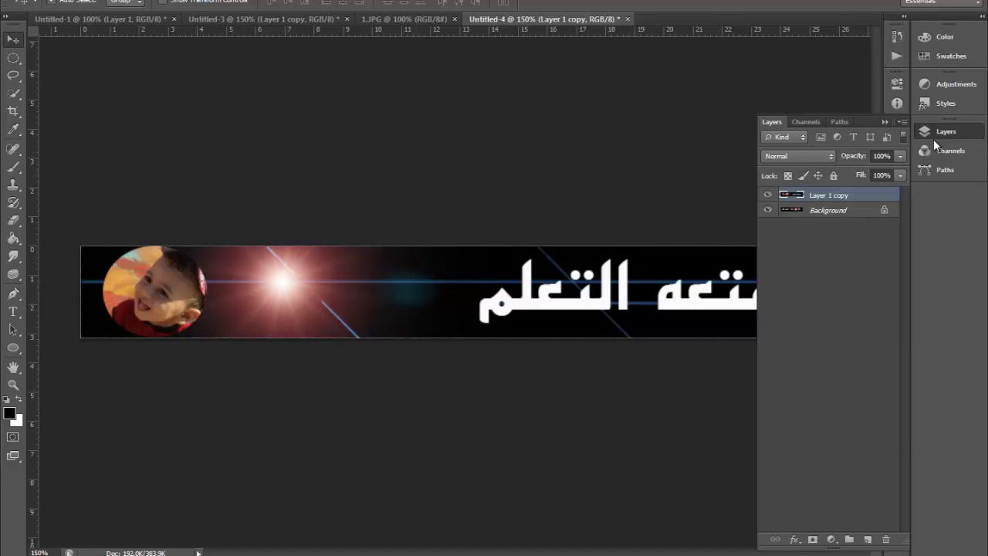
click(885, 122)
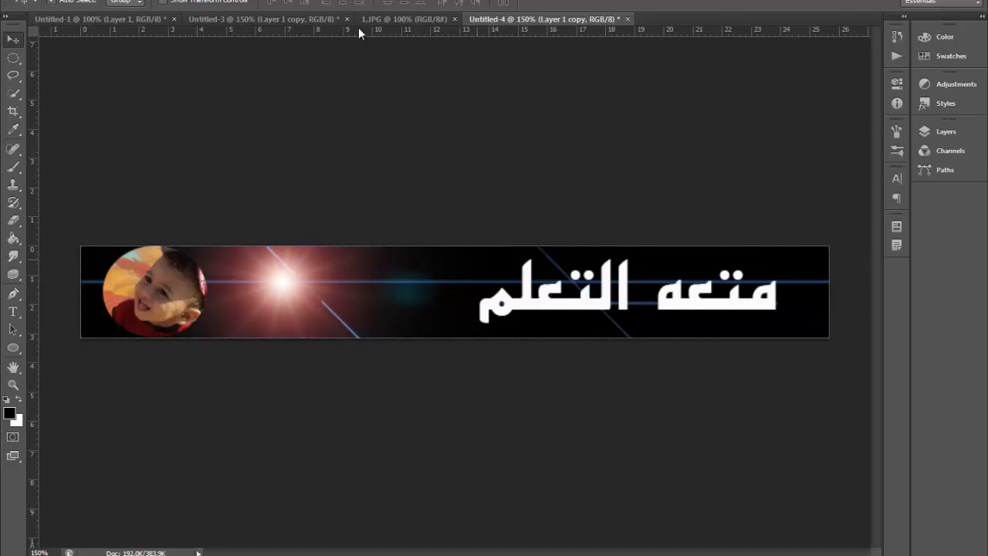
Show the Timeline and make animation frames from the banner's layers
click(278, 1)
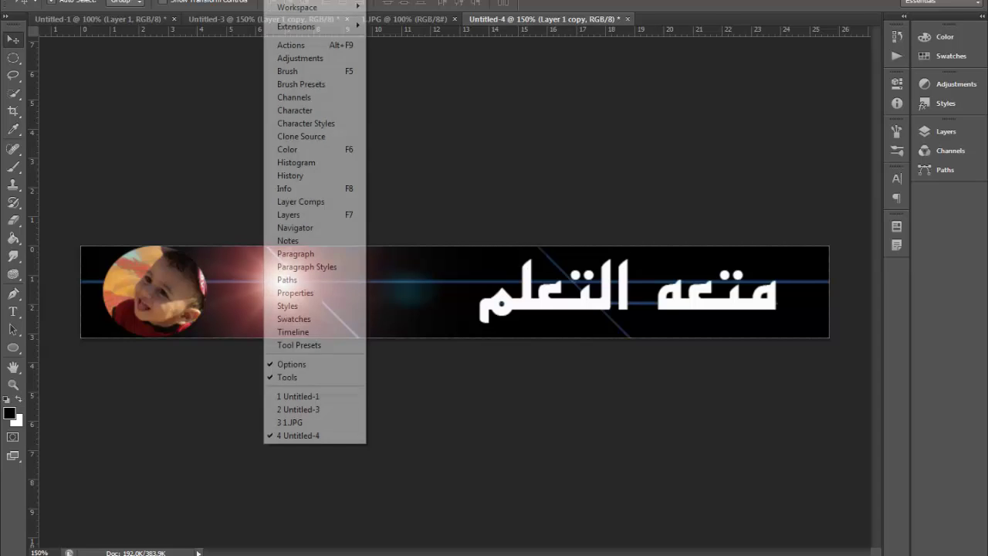
click(287, 333)
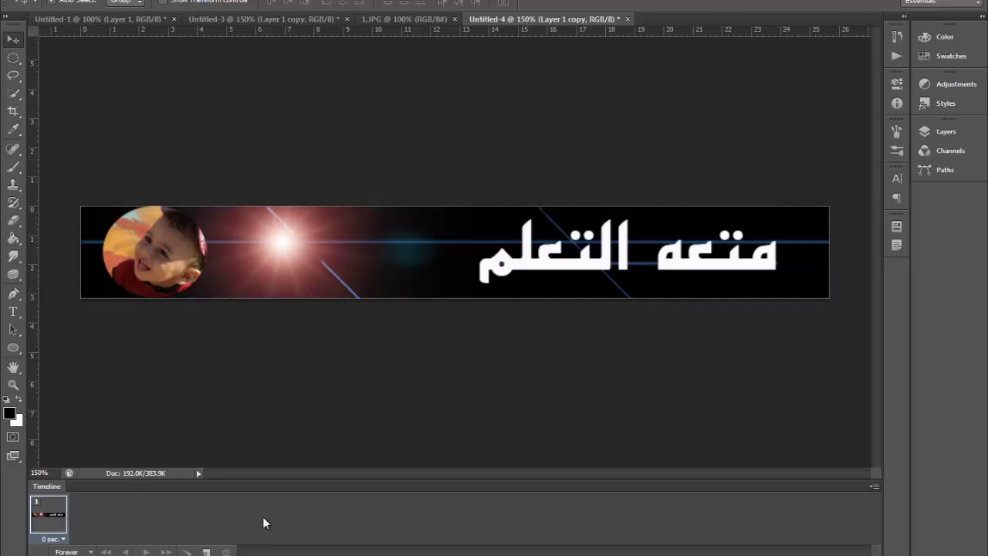
click(873, 487)
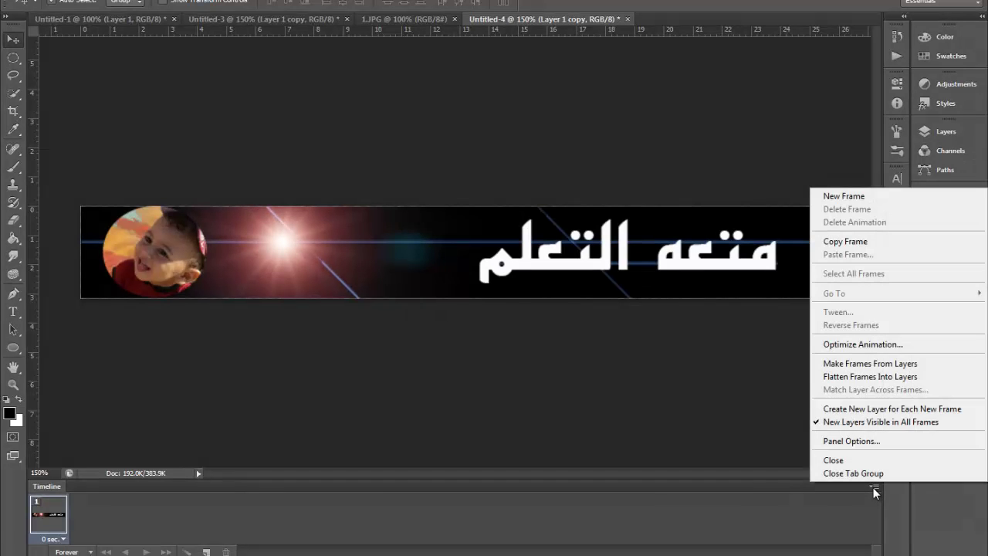
click(862, 364)
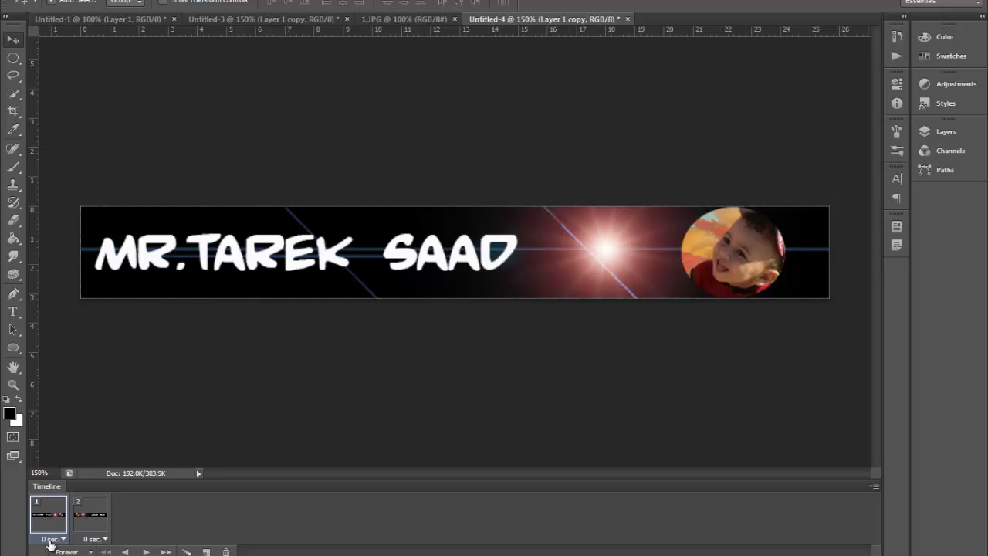
Set the delay of both animation frames to 1.0 second and preview the playback
click(60, 539)
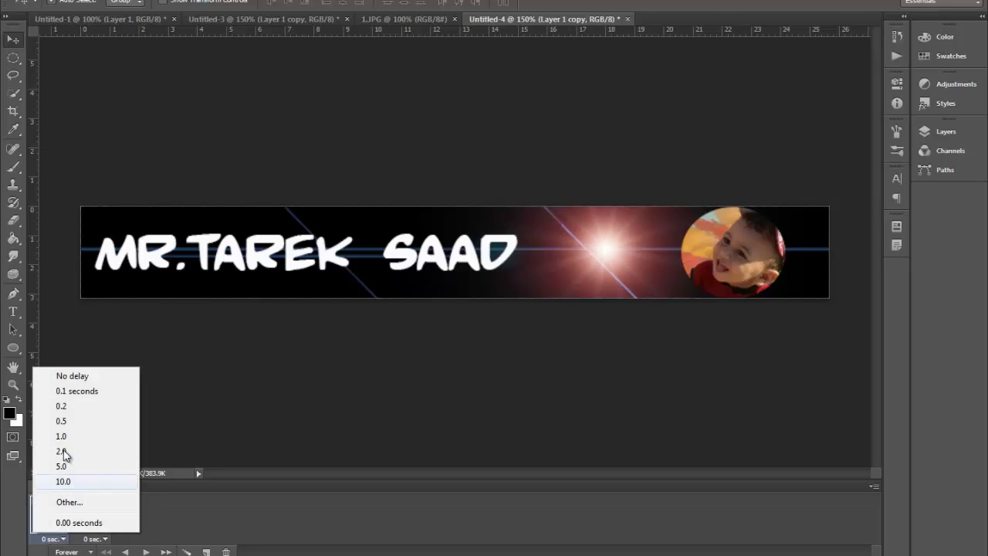
click(62, 437)
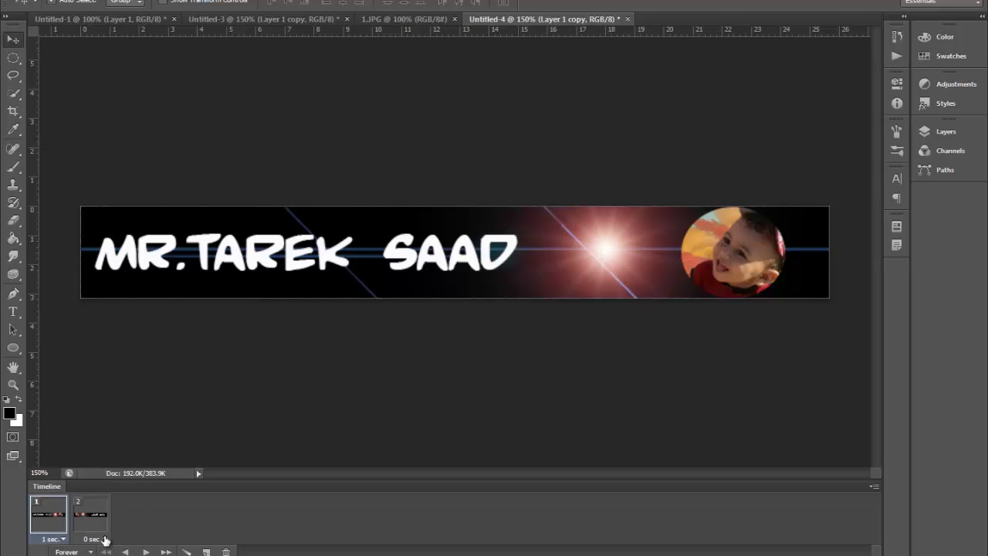
click(104, 539)
click(106, 439)
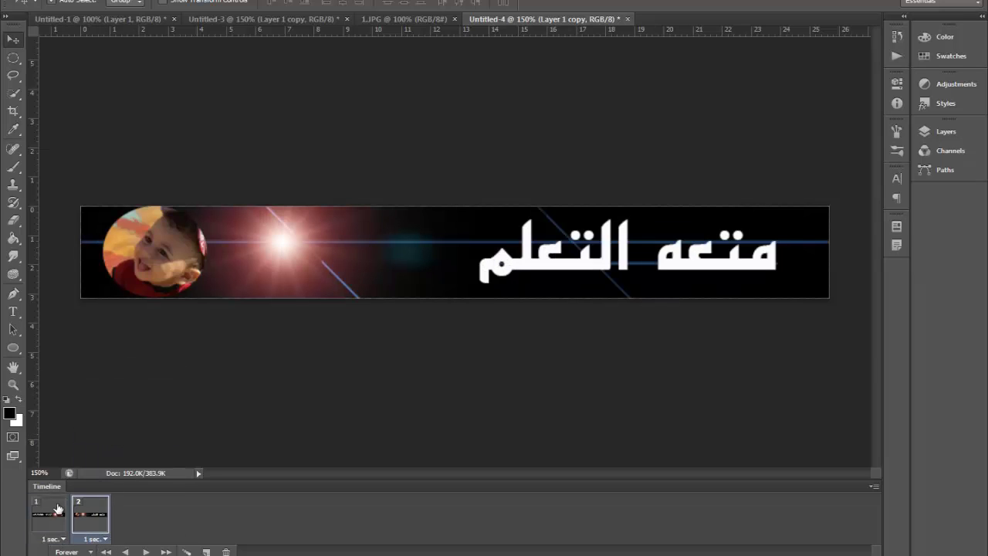
click(145, 551)
click(144, 550)
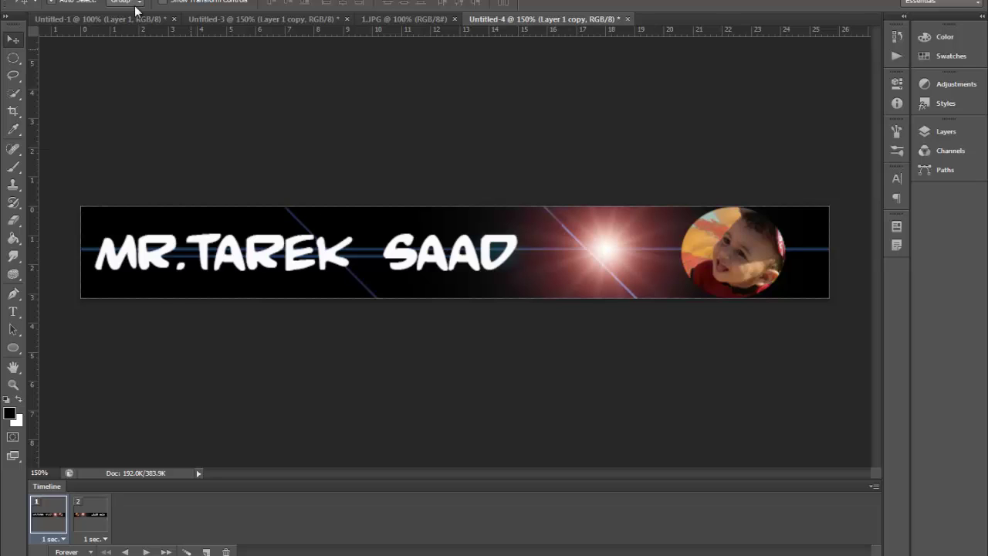
Export the banner for the web as an animated GIF named Untitled-4 in the desktop folder 11
click(46, 0)
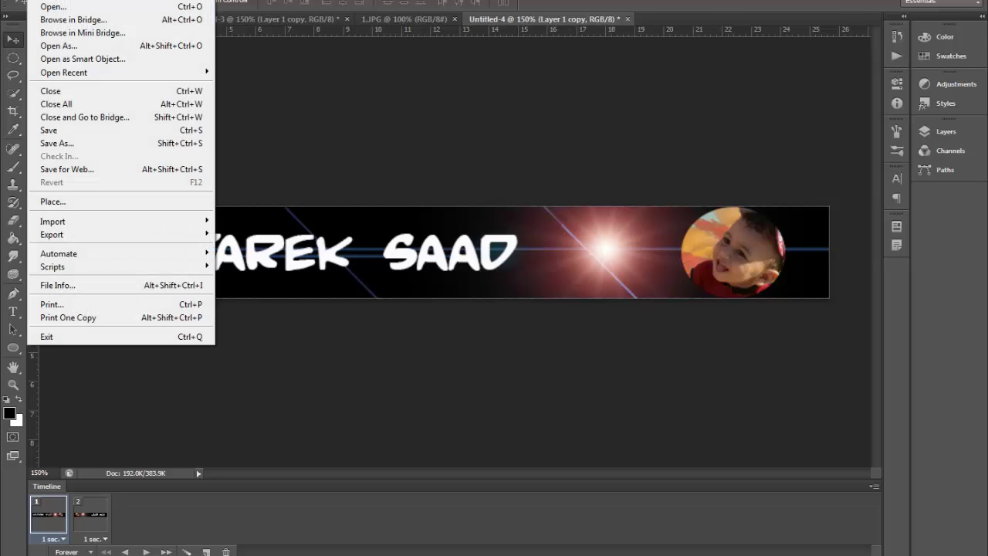
click(88, 174)
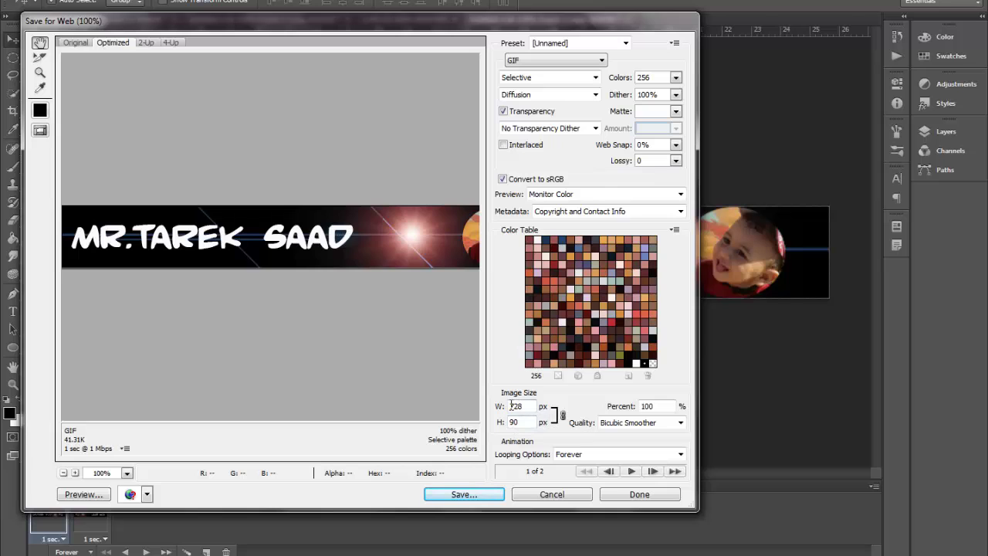
click(459, 494)
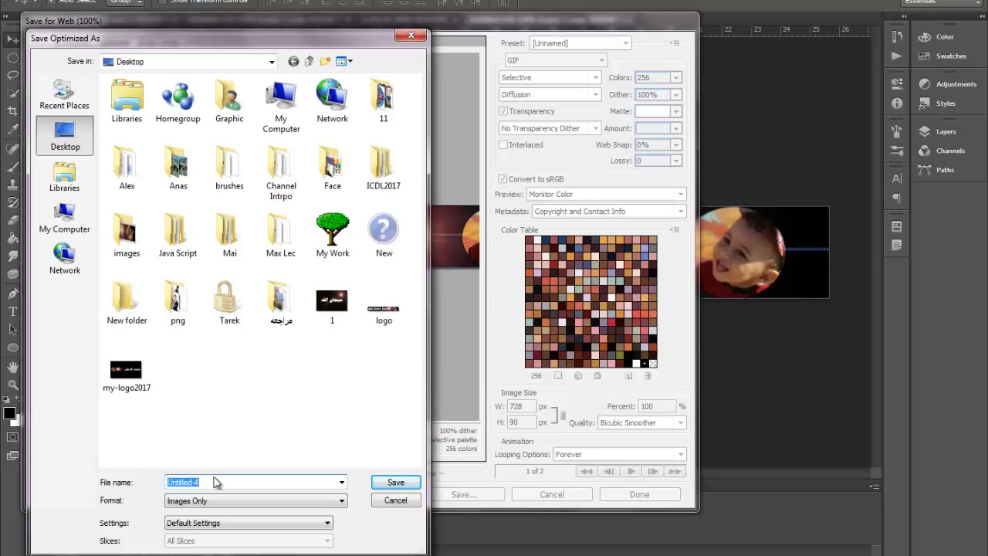
text(11)
click(213, 507)
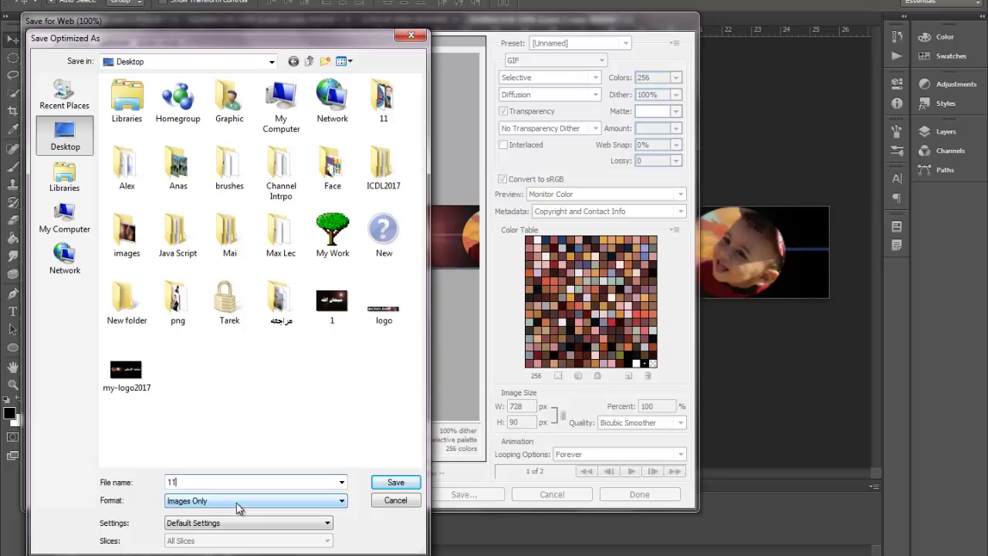
click(390, 482)
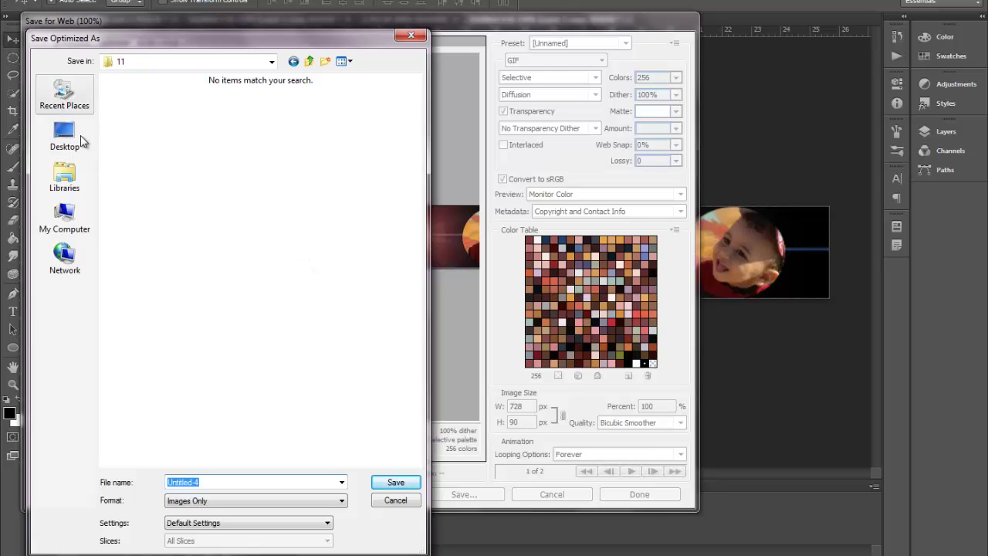
click(401, 482)
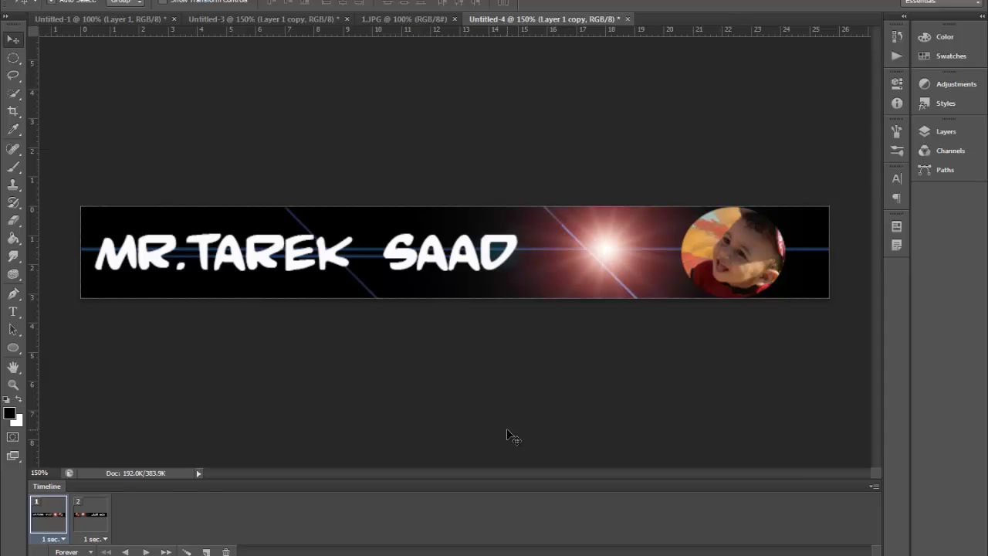
Switch to the desktop, open the exported Untitled-4 GIF from folder 11 to check its animation, and close it
key(super+d)
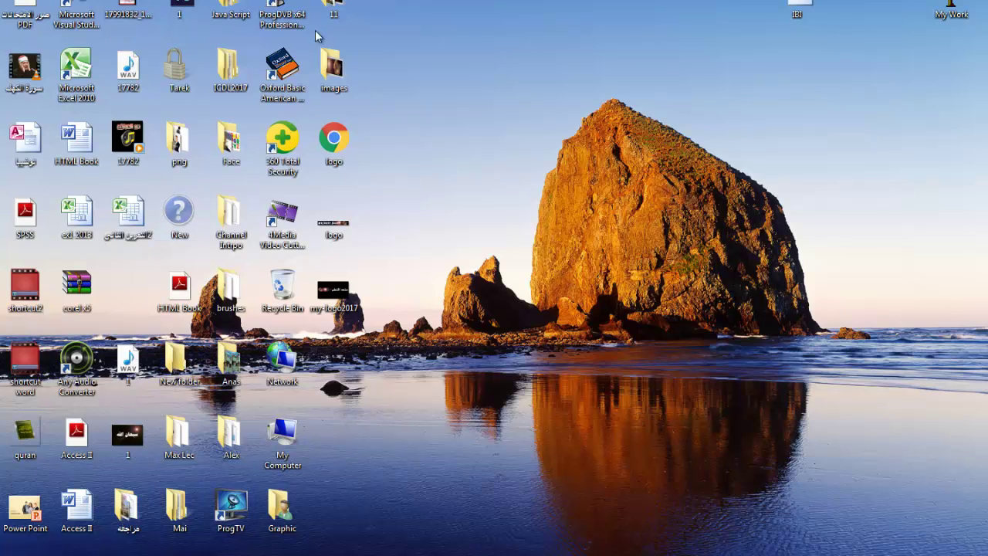
double_click(331, 8)
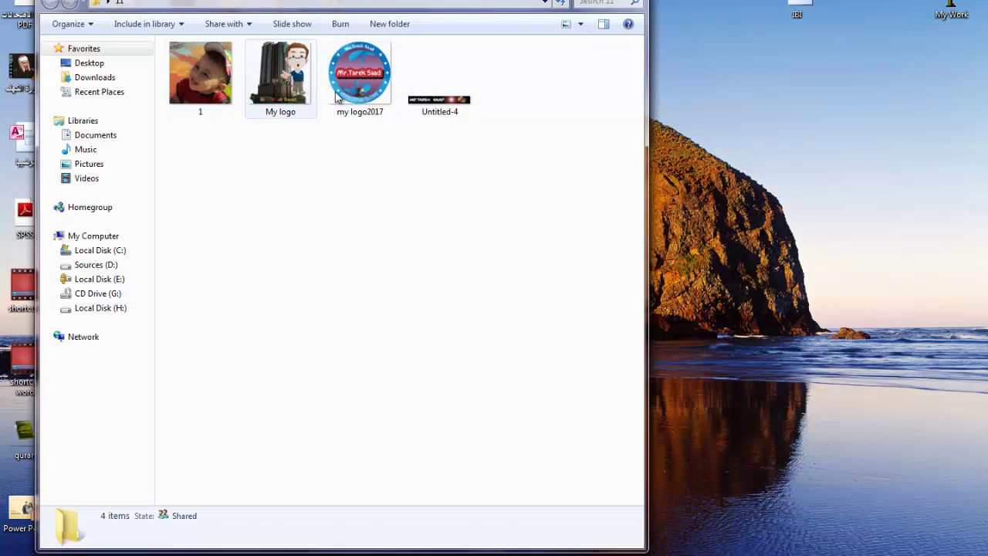
click(438, 89)
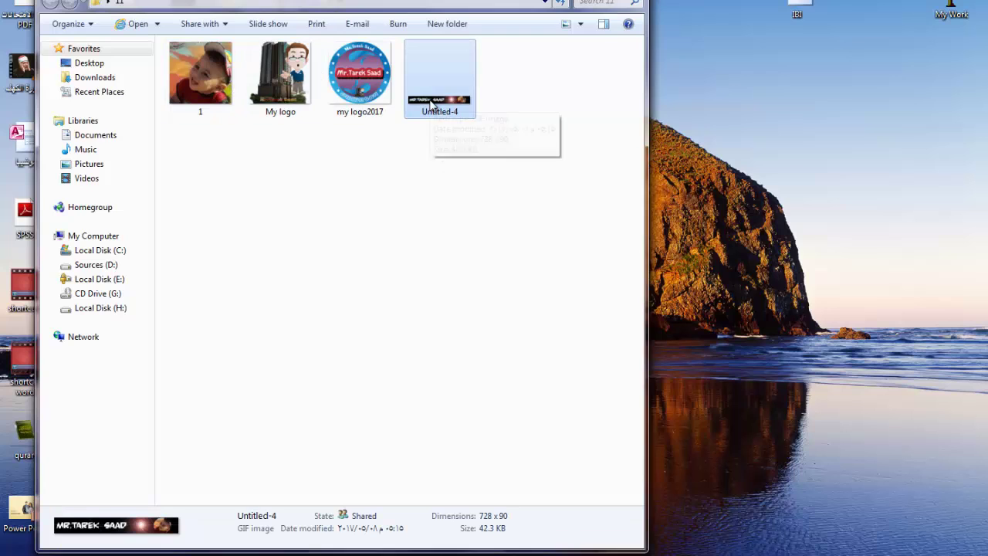
double_click(431, 104)
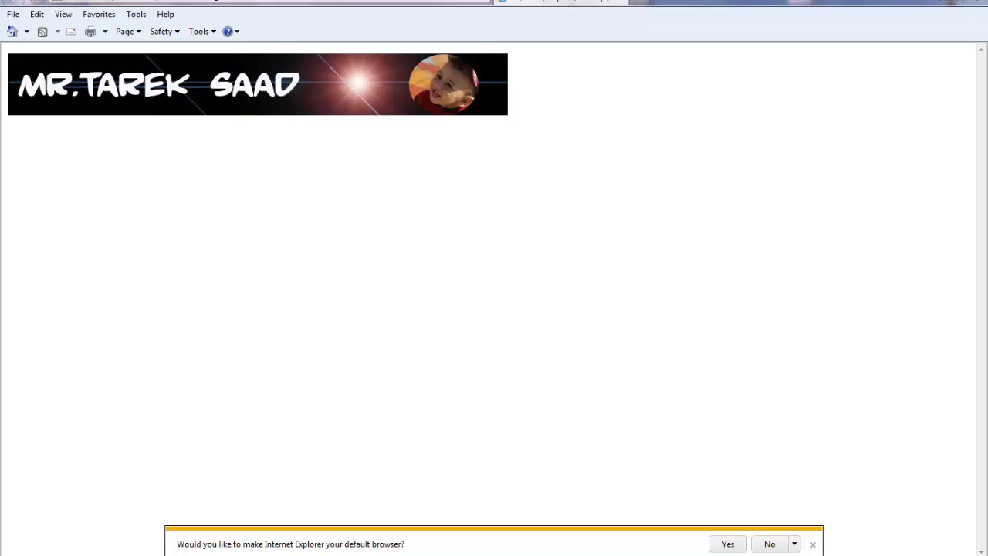
key(alt+F4)
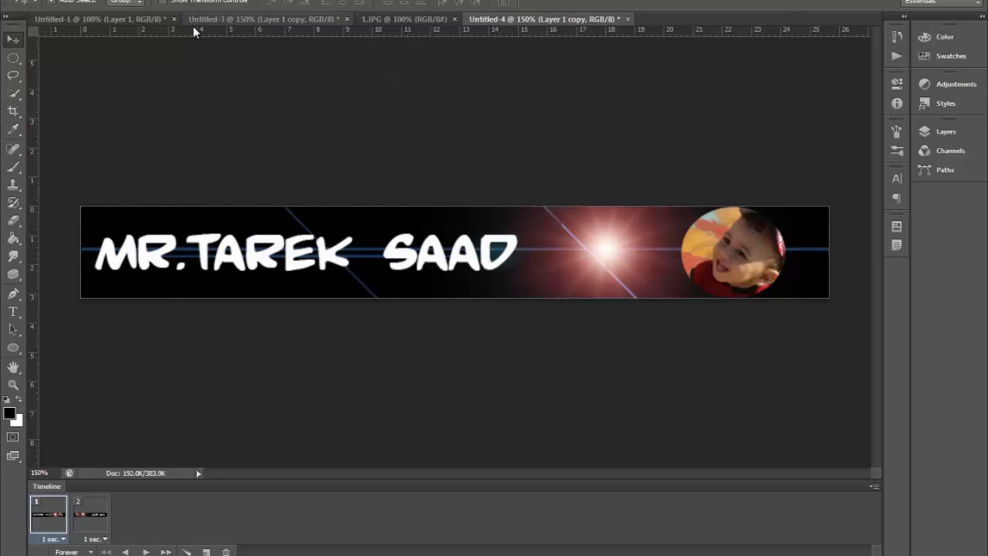
Review the ad size examples in the Untitled-1 document, from 300x250 and 336x280 to 728x90
click(119, 20)
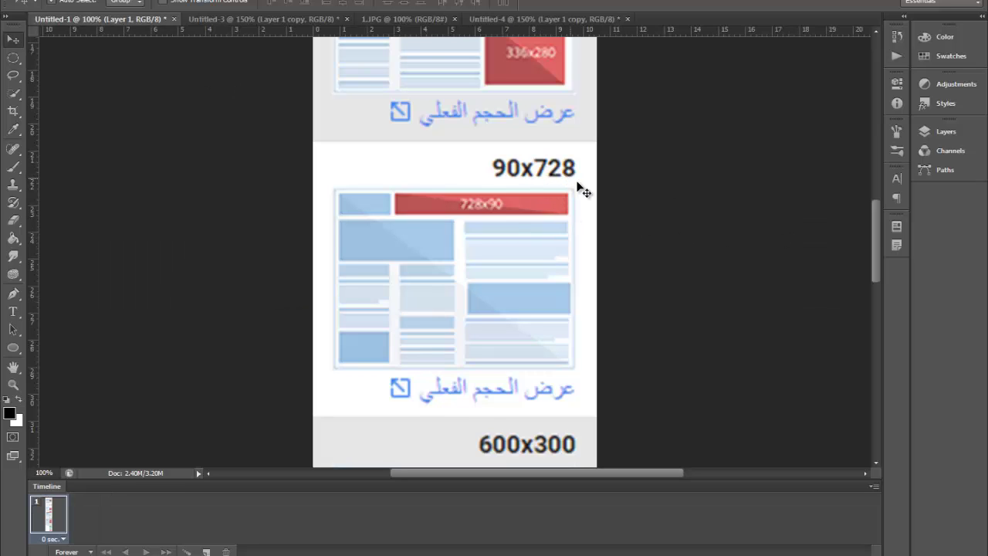
drag(878, 237, 865, 149)
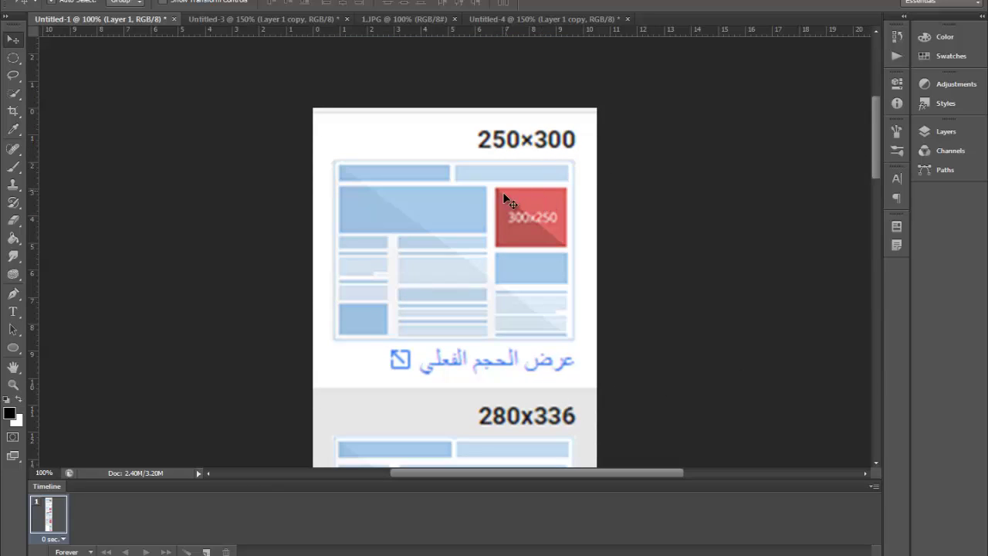
drag(873, 127, 880, 185)
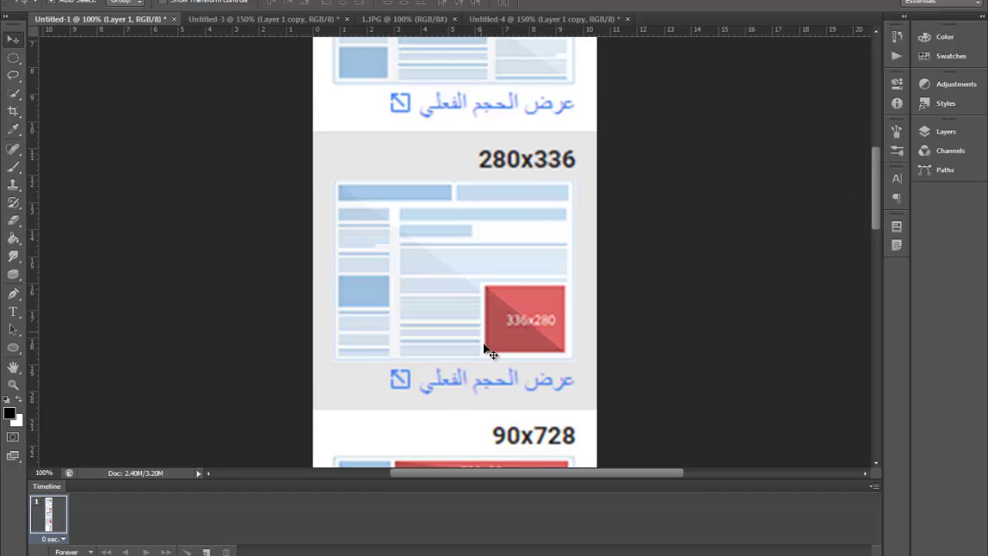
drag(877, 185, 876, 224)
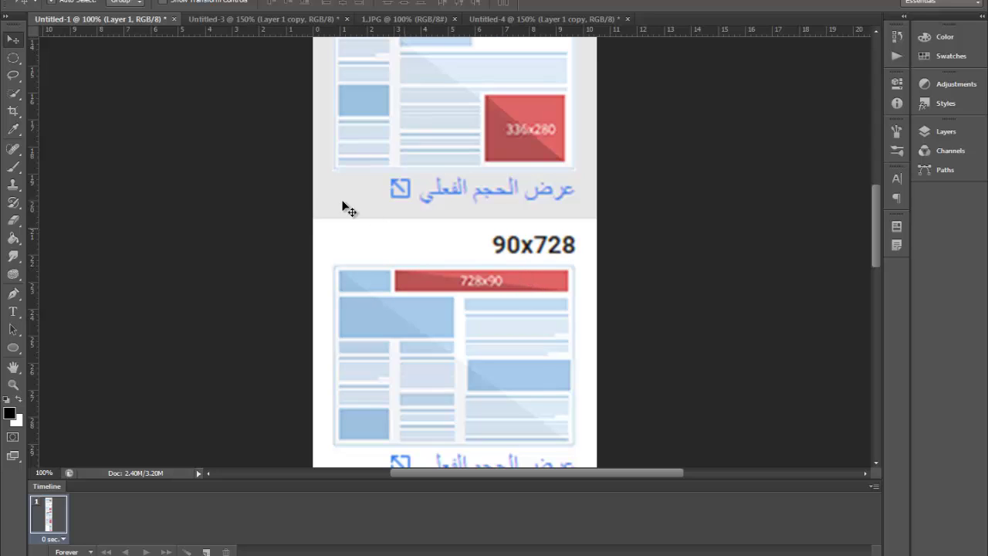
Return to the Untitled-4 banner document and play its frame animation
click(470, 15)
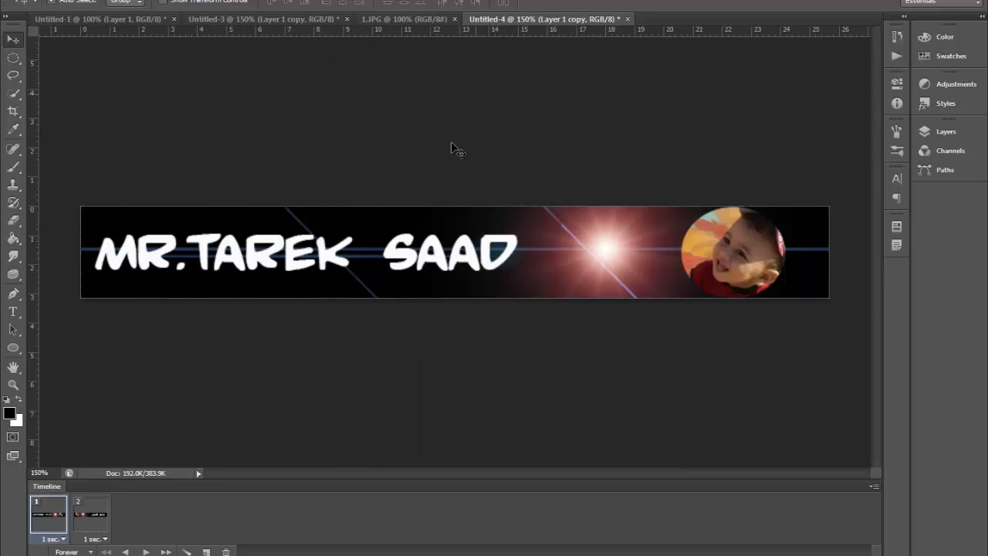
click(147, 552)
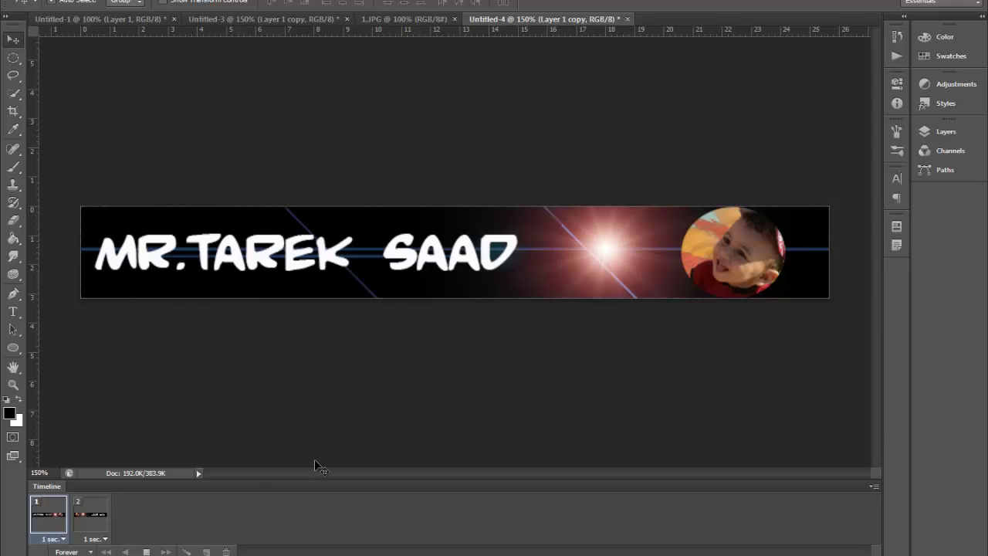